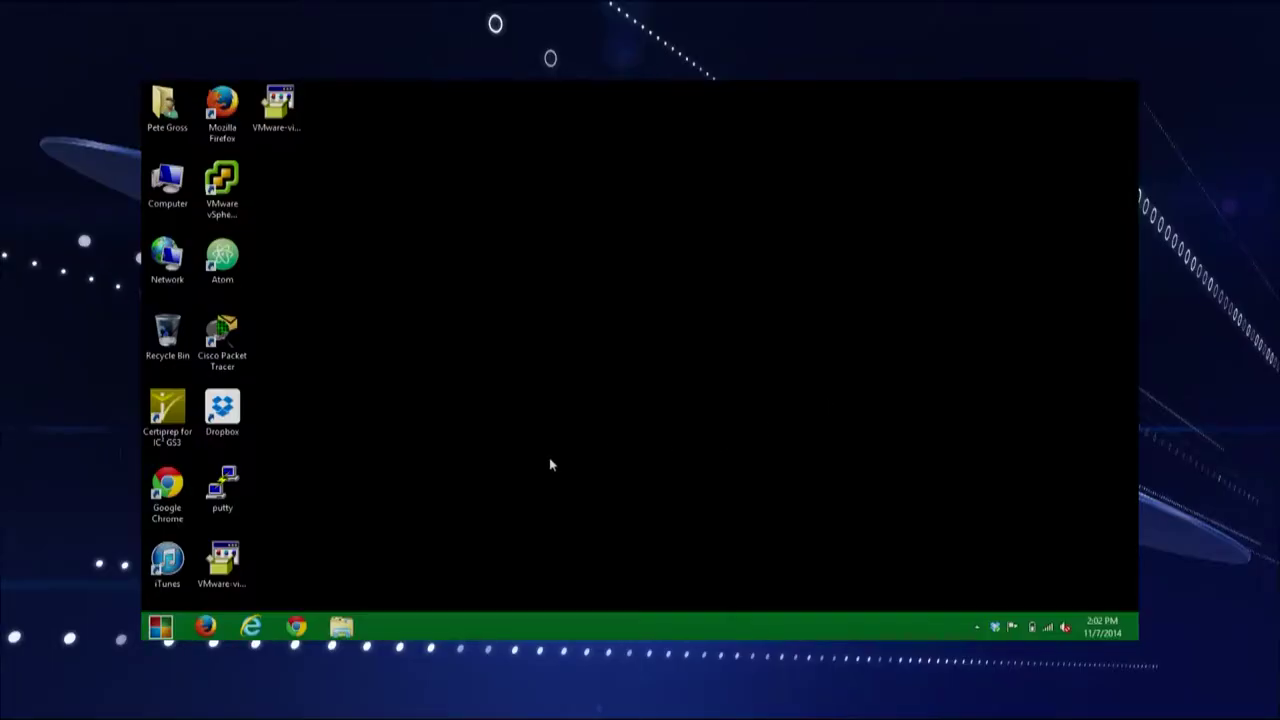
Launch Word 2013 from the Microsoft Office 2013 programs and create a blank document
{"action": "left_click", "coordinate": [161, 626]}
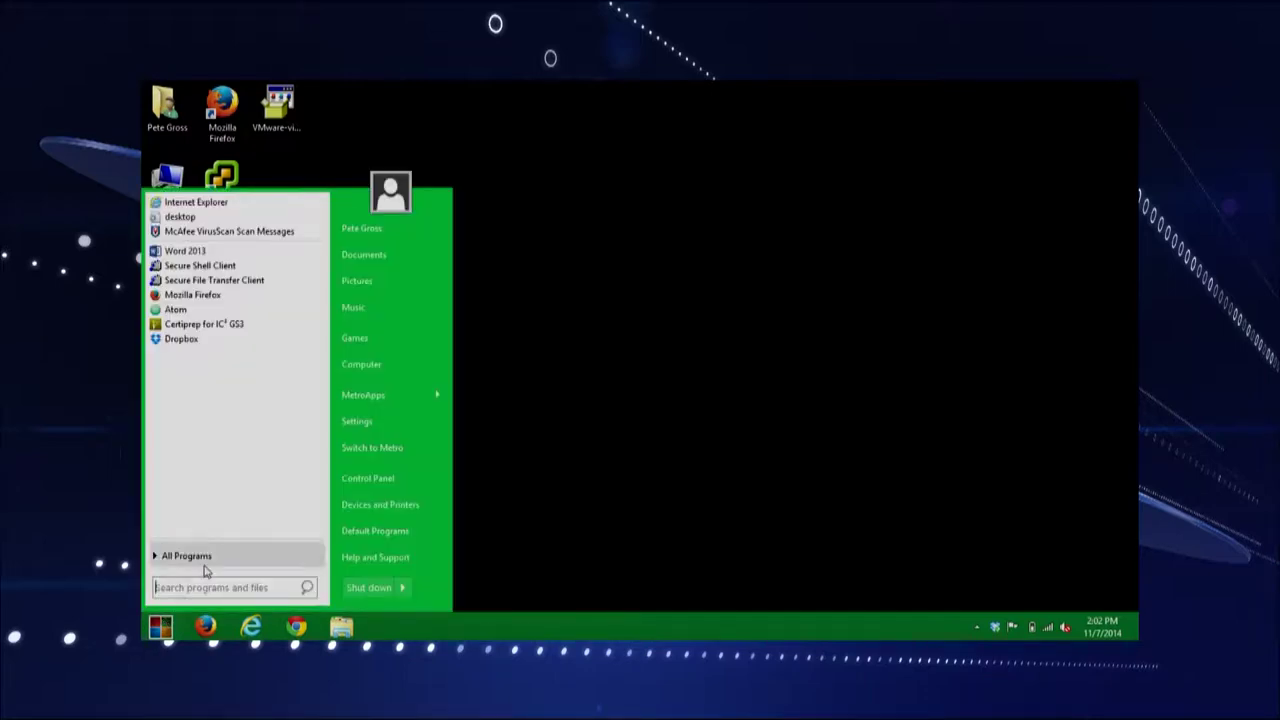
{"action": "left_click", "coordinate": [204, 566]}
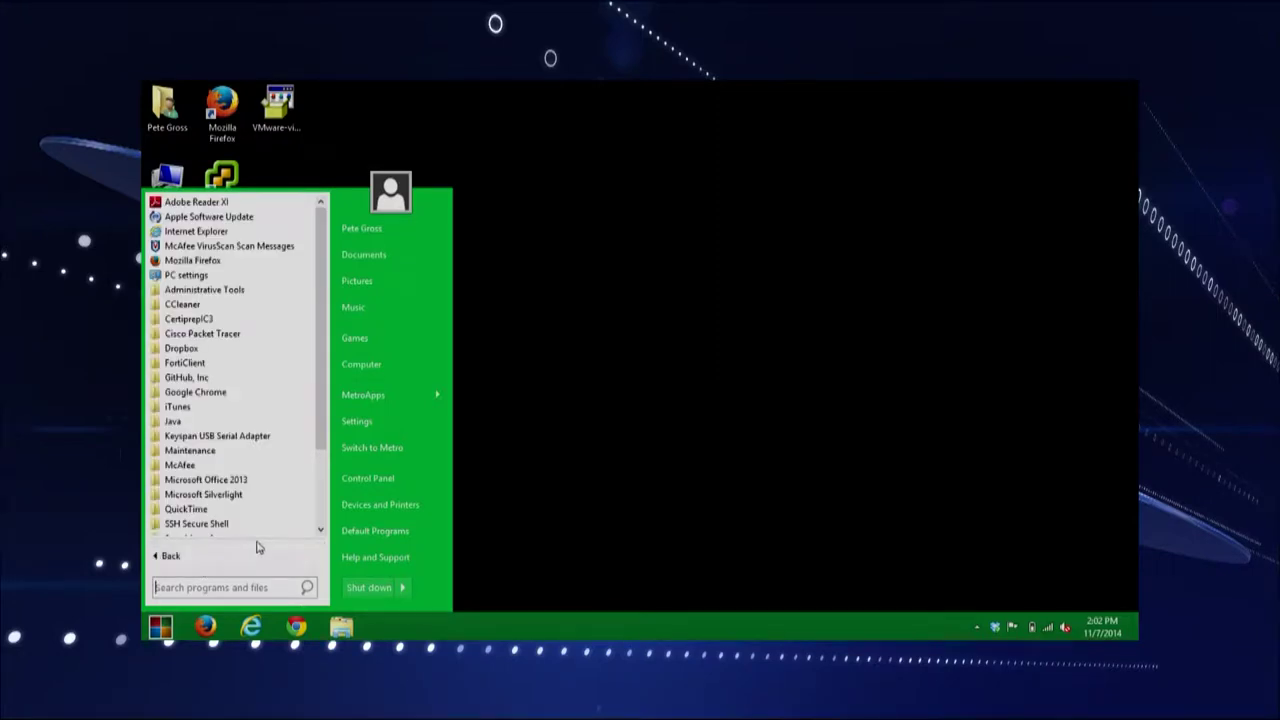
{"action": "scroll", "coordinate": [263, 537], "scroll_direction": "down", "scroll_amount": 2}
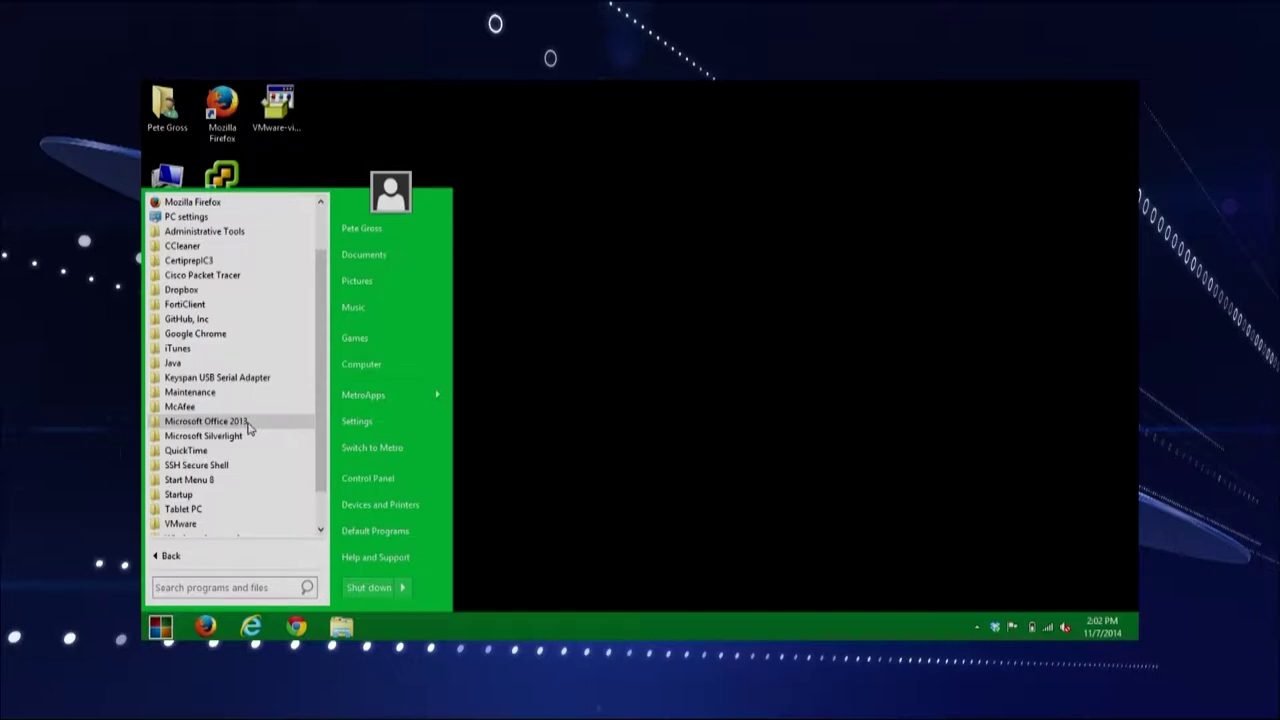
{"action": "left_click", "coordinate": [249, 424]}
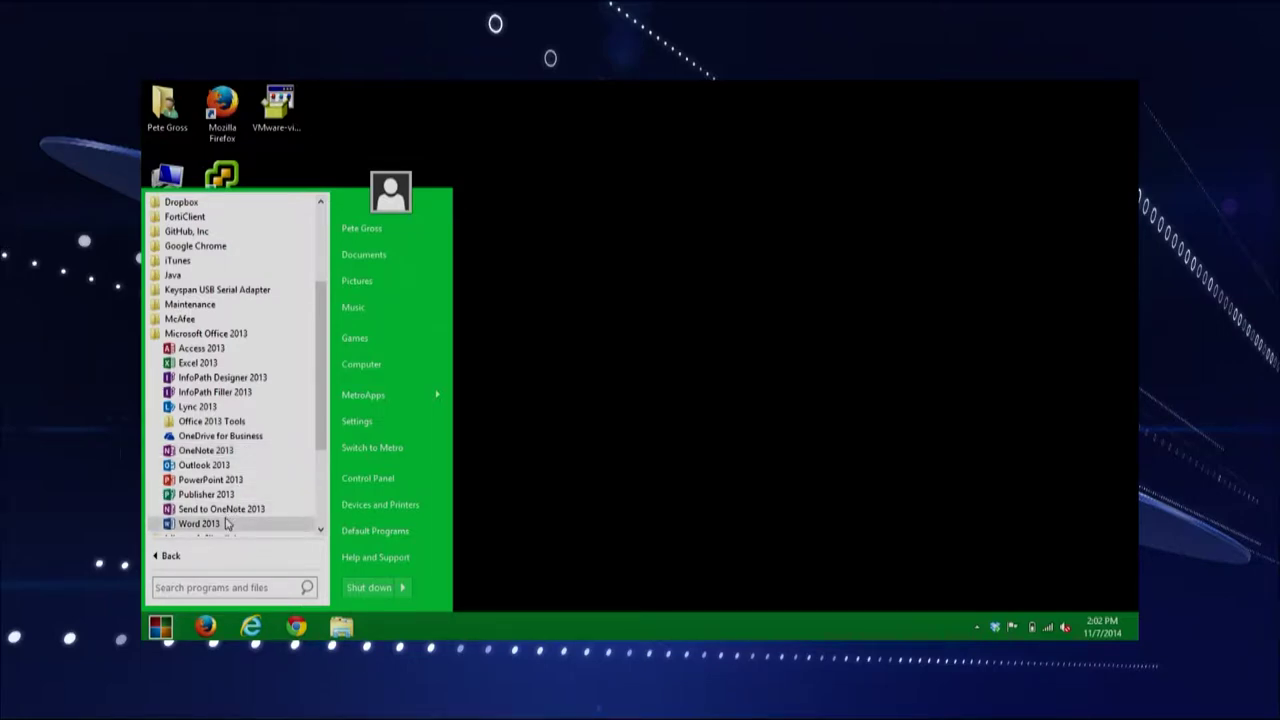
{"action": "left_click", "coordinate": [199, 523]}
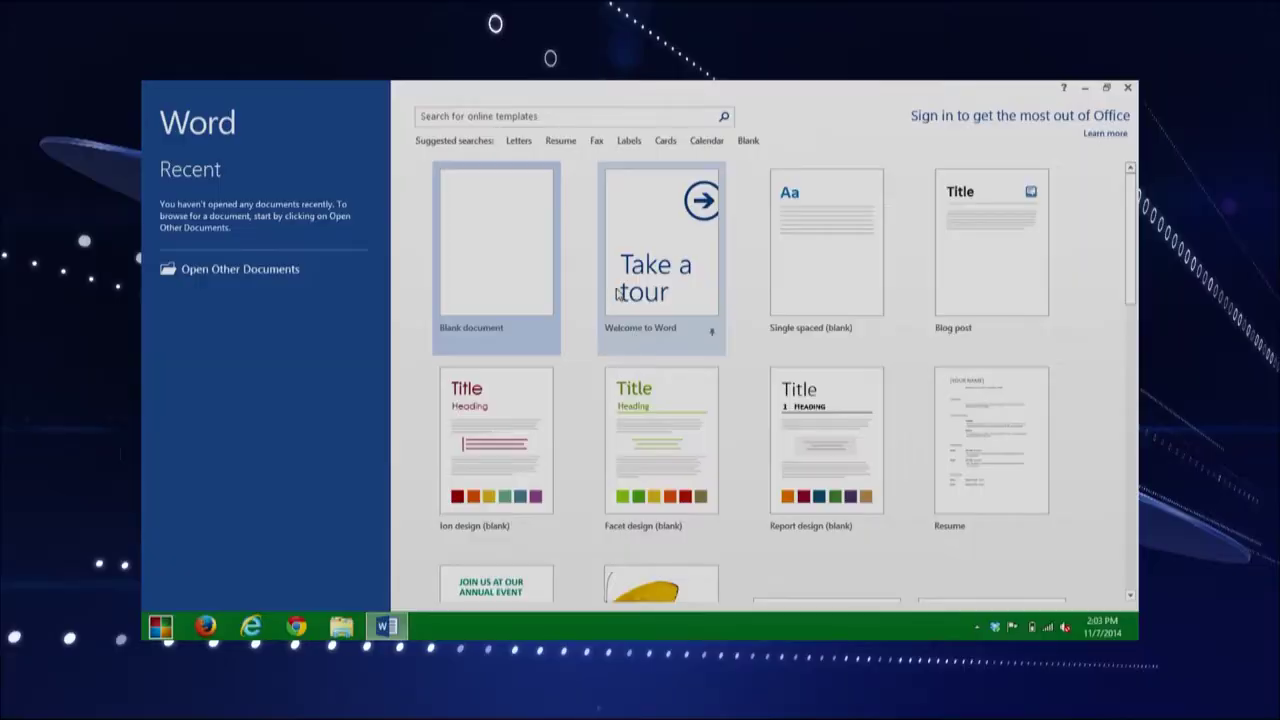
{"action": "left_click", "coordinate": [528, 257]}
{"action": "double_click", "coordinate": [526, 253]}
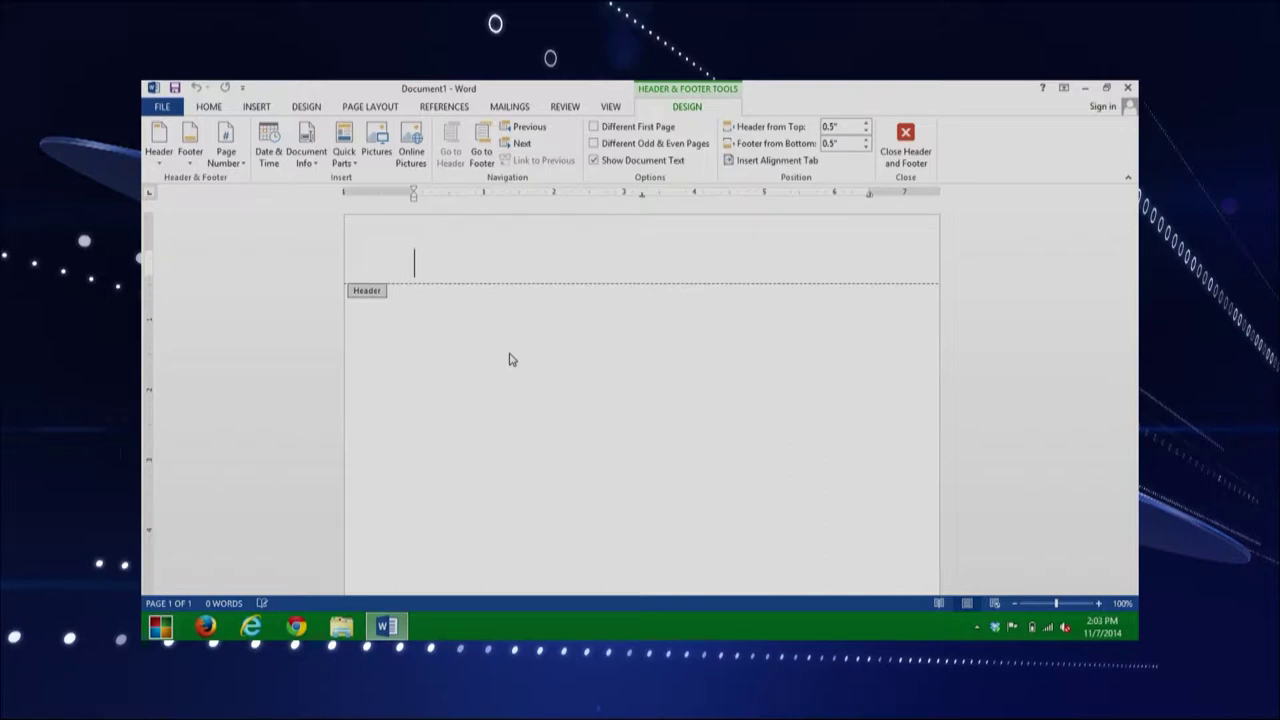
Examine the Home, Insert, Design, Page Layout and References command sets, ending on the Home commands
{"action": "left_click", "coordinate": [212, 110]}
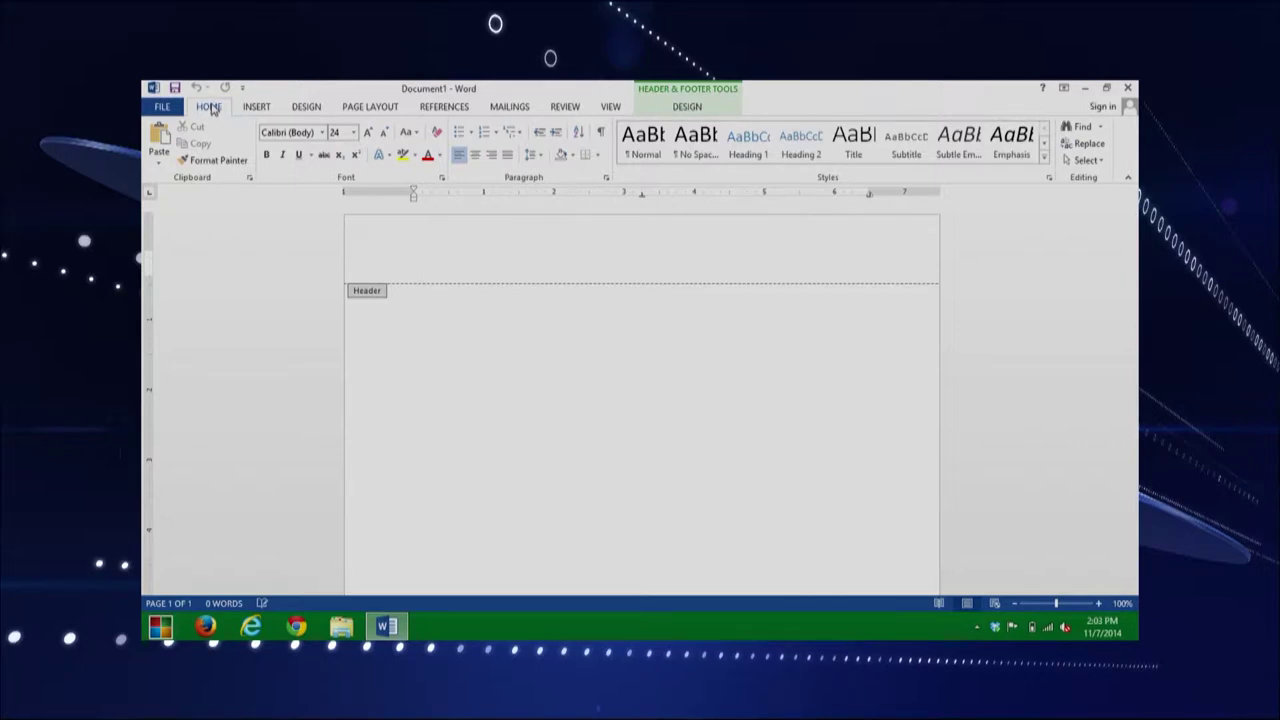
{"action": "left_click", "coordinate": [254, 108]}
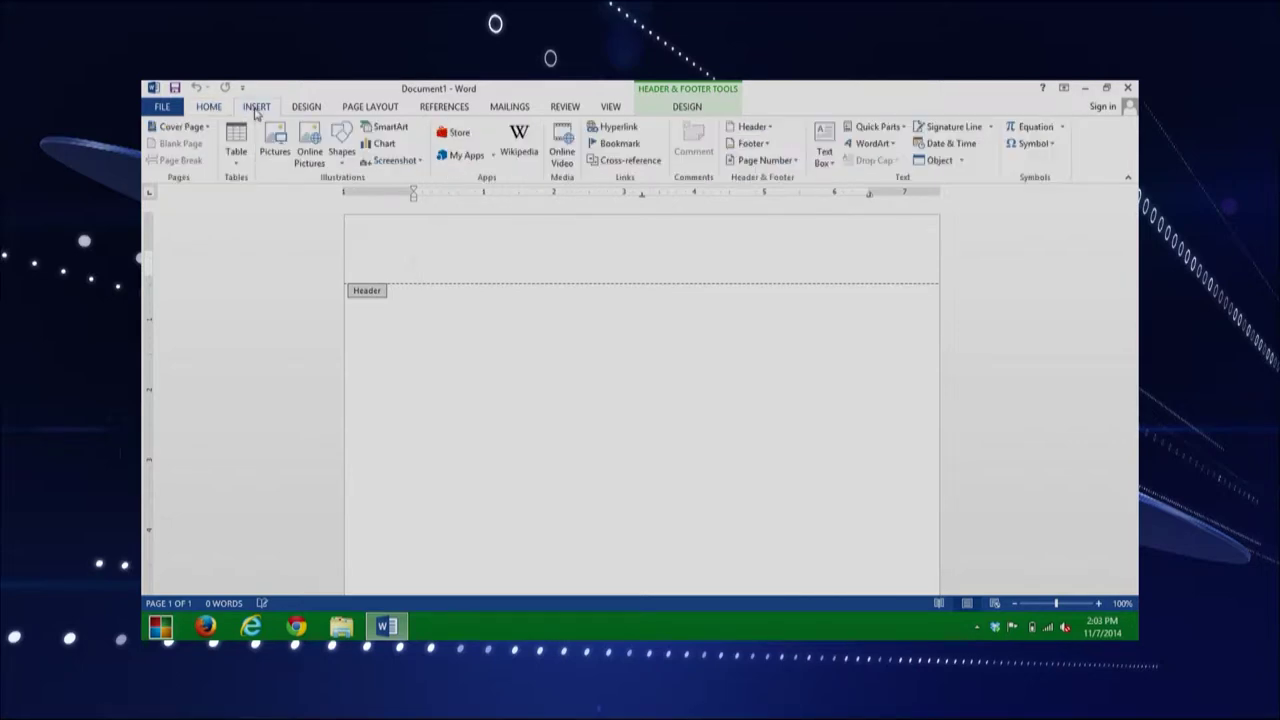
{"action": "left_click", "coordinate": [303, 109]}
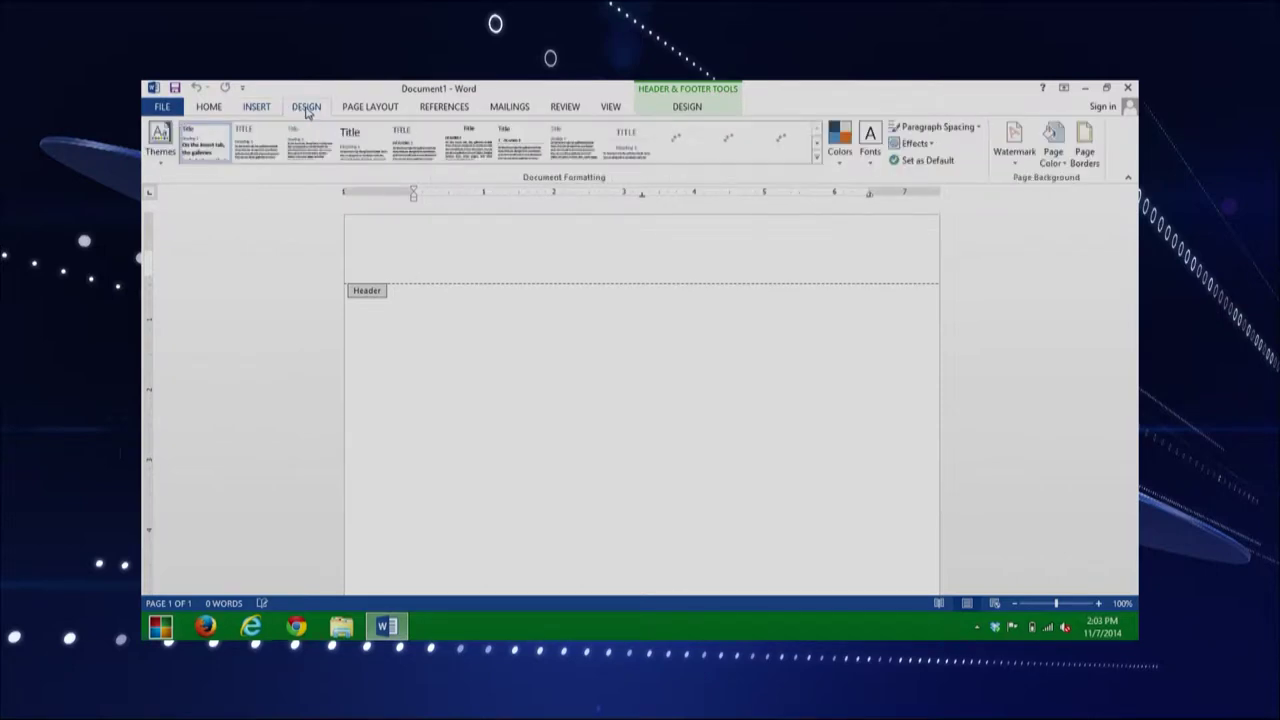
{"action": "left_click", "coordinate": [350, 110]}
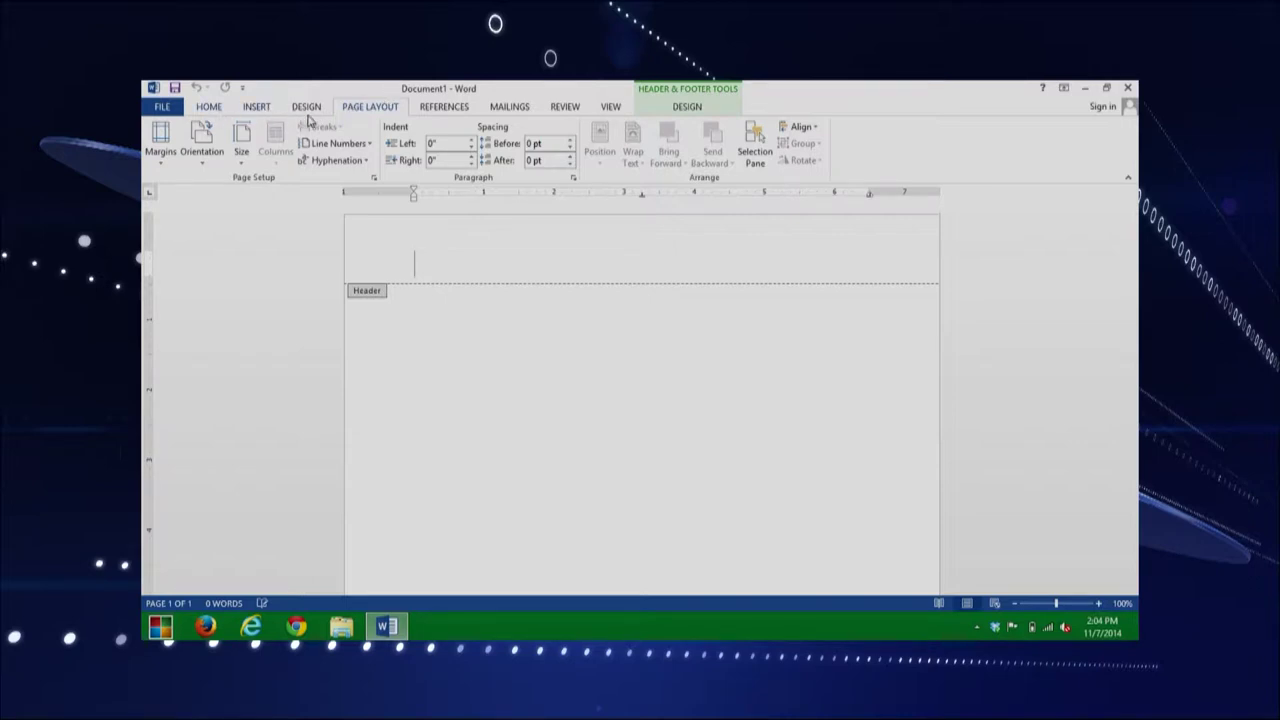
{"action": "left_click", "coordinate": [446, 106]}
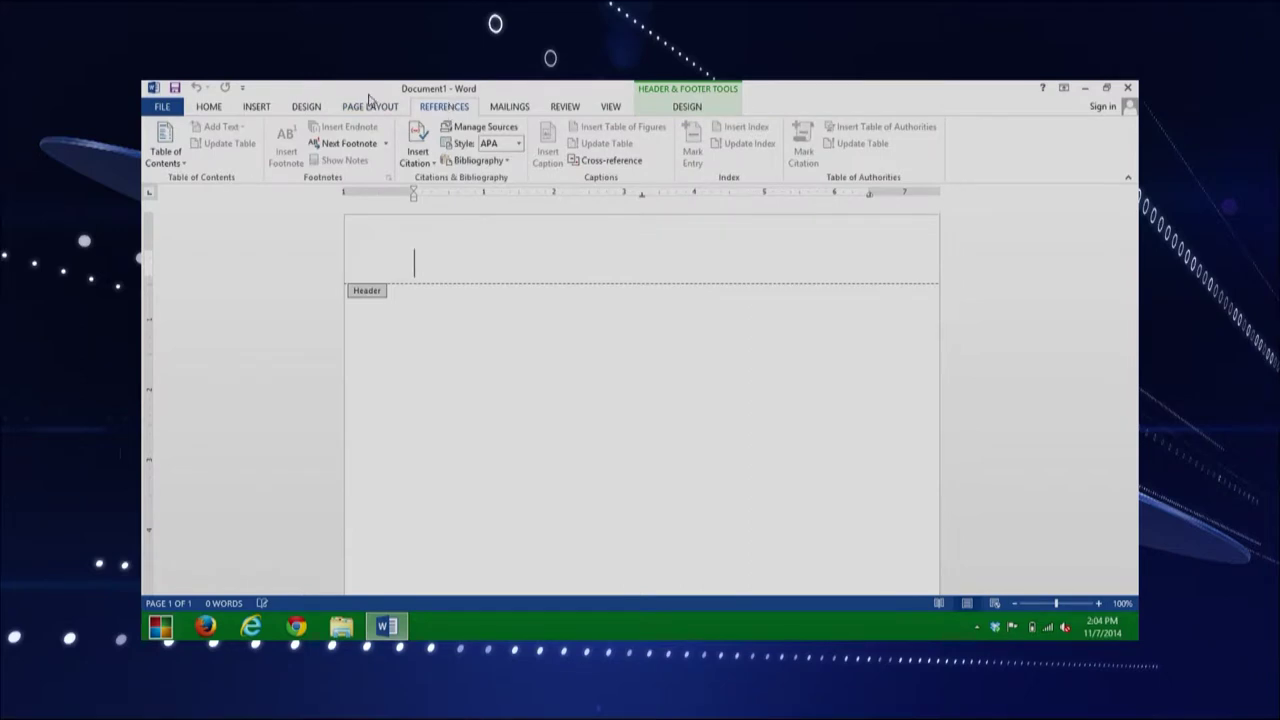
{"action": "left_click", "coordinate": [213, 108]}
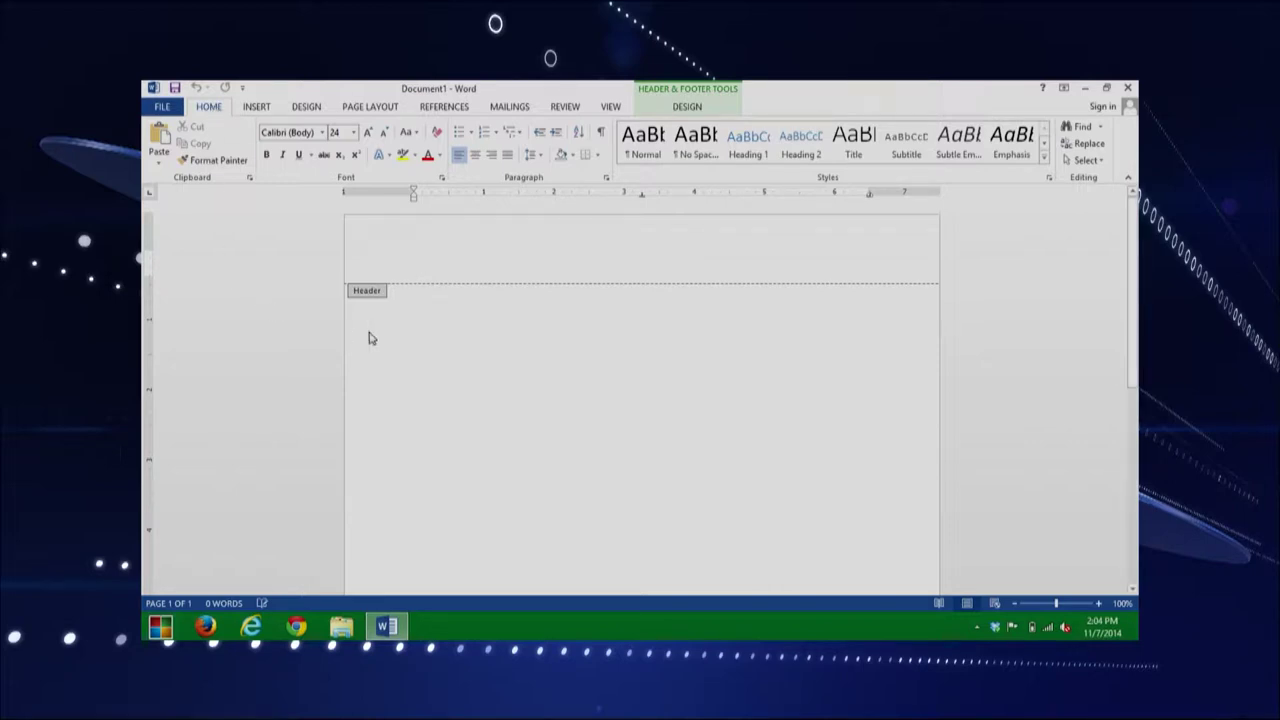
Leave header editing and enter the text "Hello ICS 100!" in the document body
{"action": "double_click", "coordinate": [494, 346]}
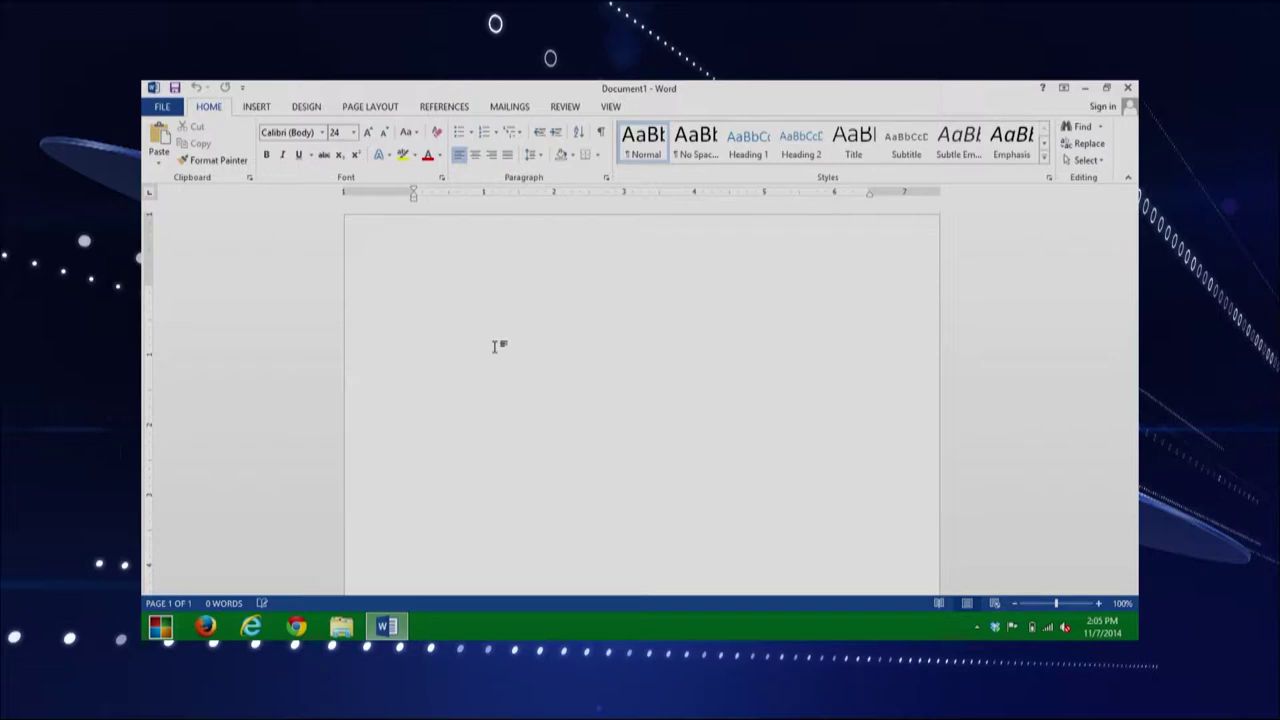
{"action": "type", "text": "Hello ICS 100!"}
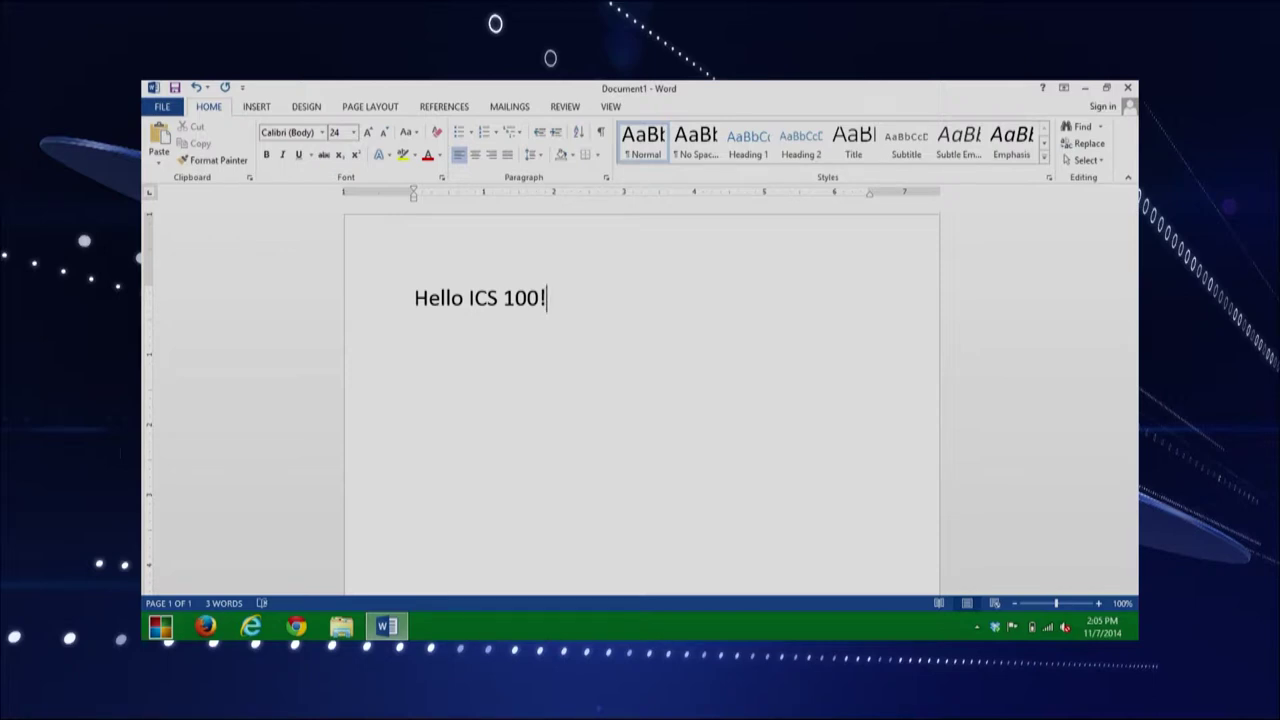
Set the "Hello ICS 100!" line to the Arial font at size 36
{"action": "left_click", "coordinate": [442, 298]}
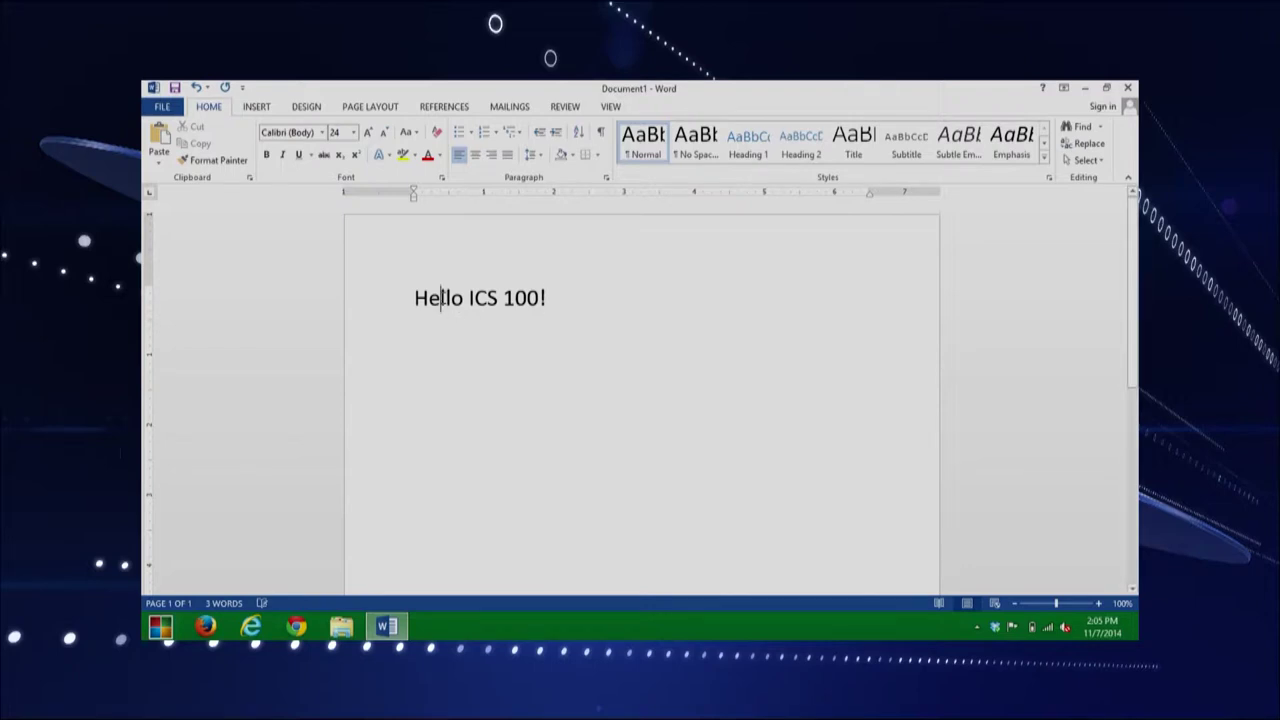
{"action": "triple_click", "coordinate": [442, 298]}
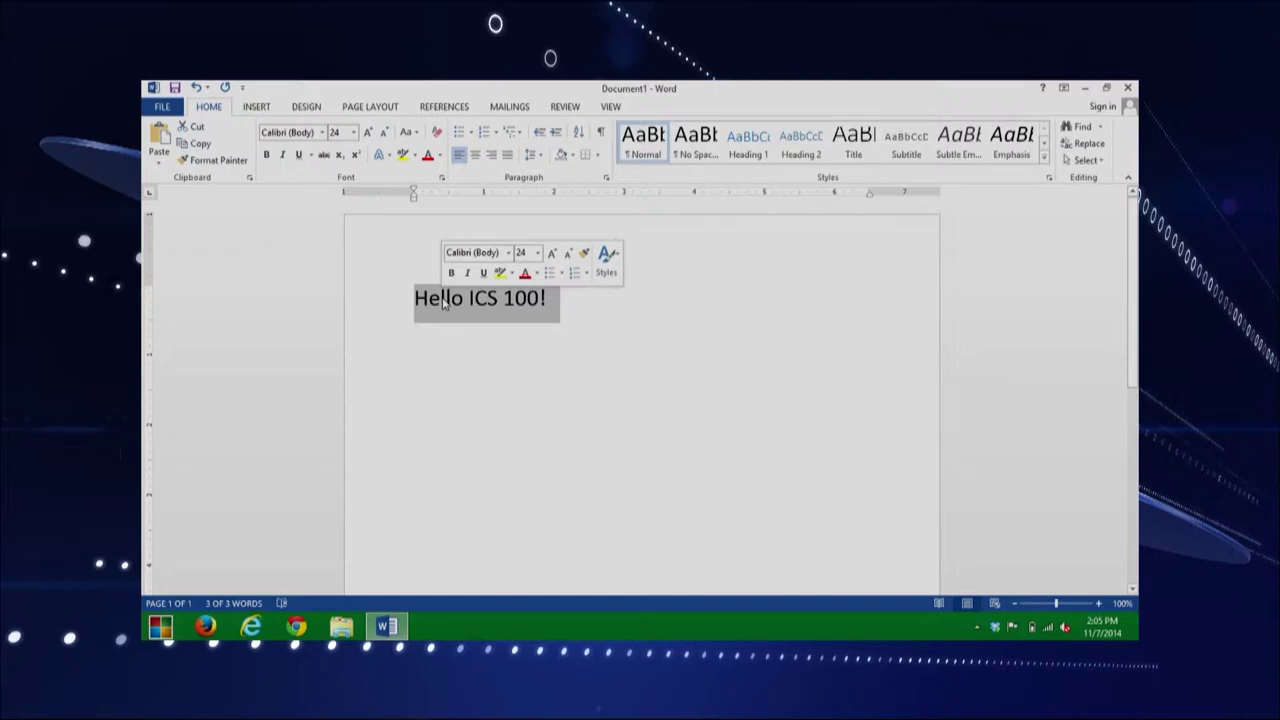
{"action": "left_click", "coordinate": [449, 331]}
{"action": "left_click_drag", "start_coordinate": [565, 296], "coordinate": [397, 306]}
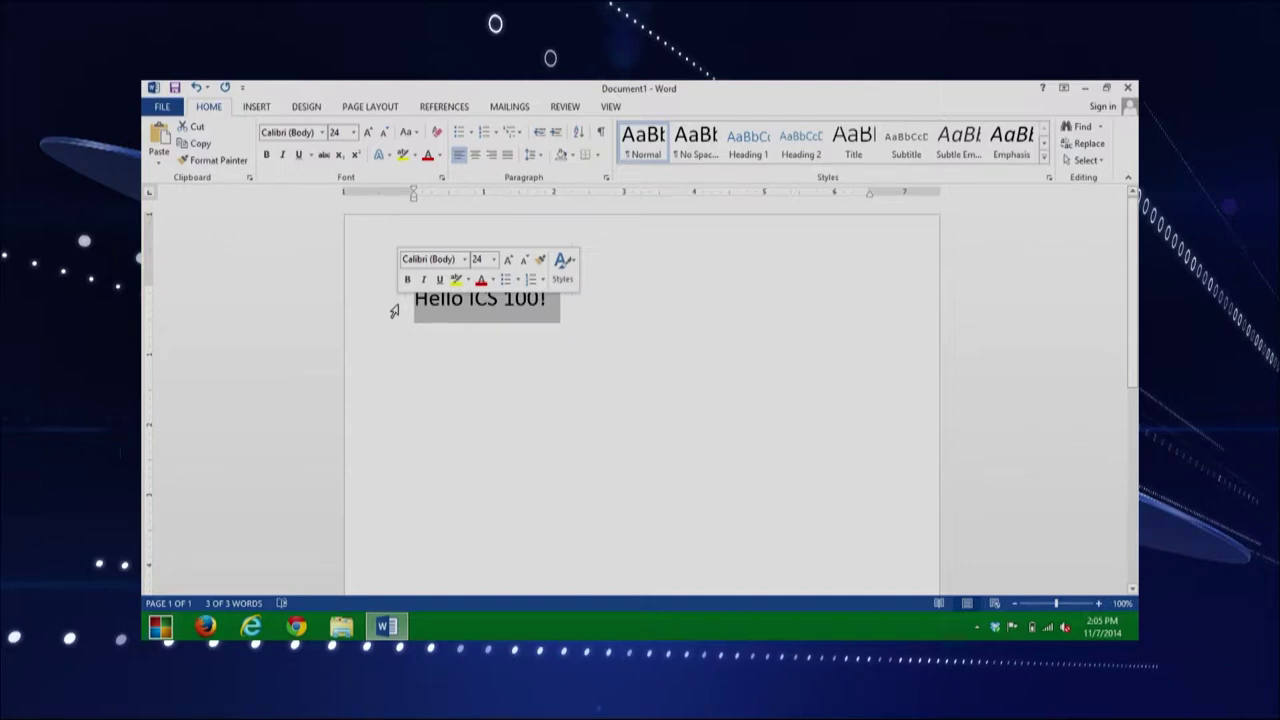
{"action": "left_click", "coordinate": [464, 260]}
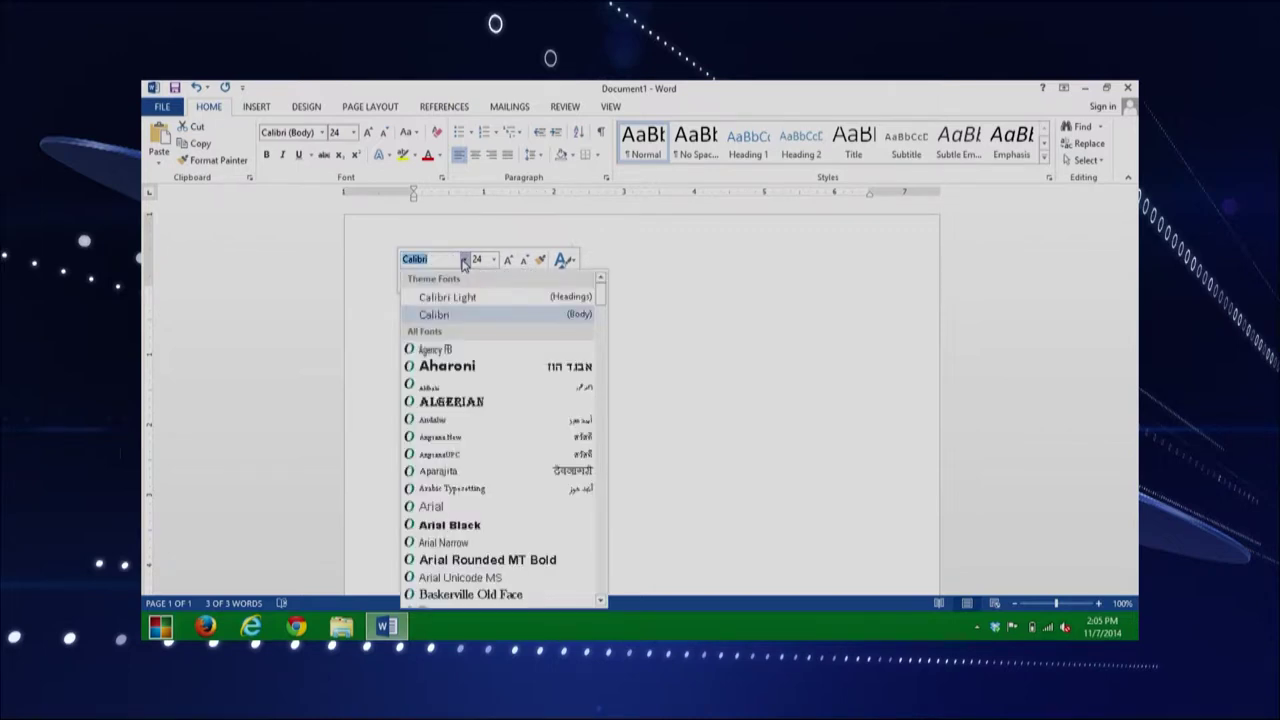
{"action": "left_click", "coordinate": [476, 508]}
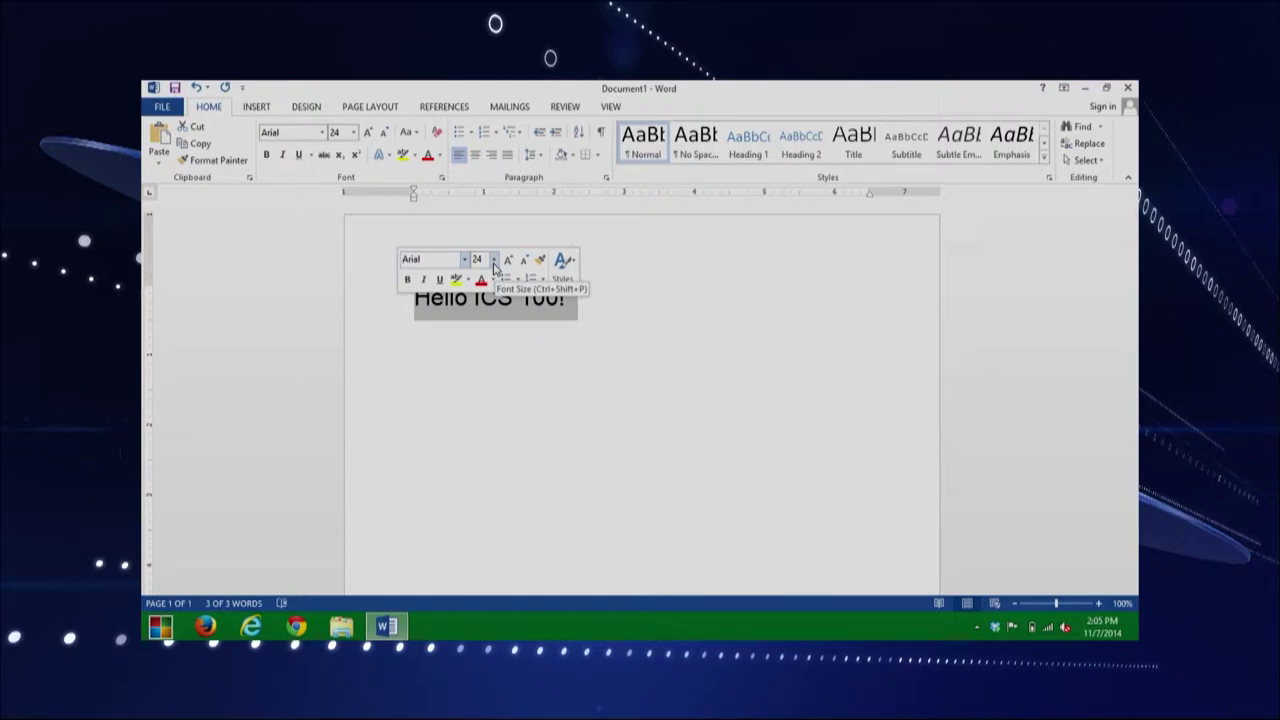
{"action": "left_click", "coordinate": [493, 261]}
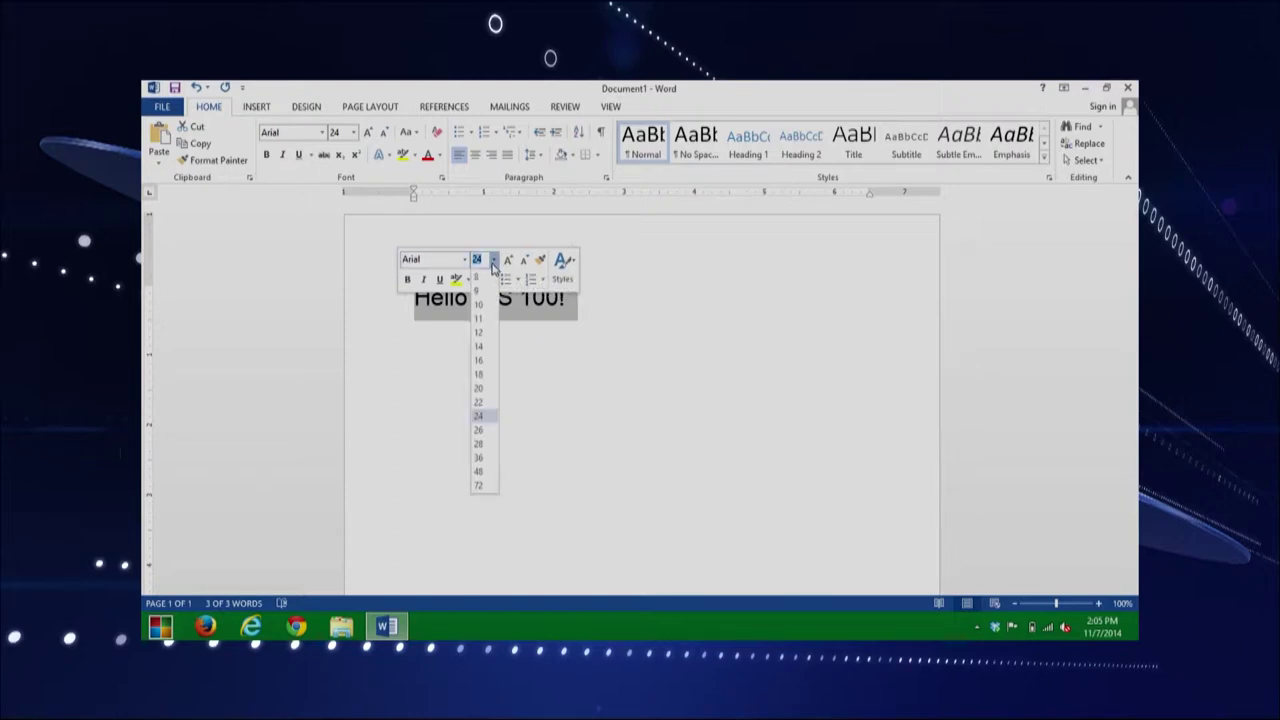
{"action": "left_click", "coordinate": [479, 457]}
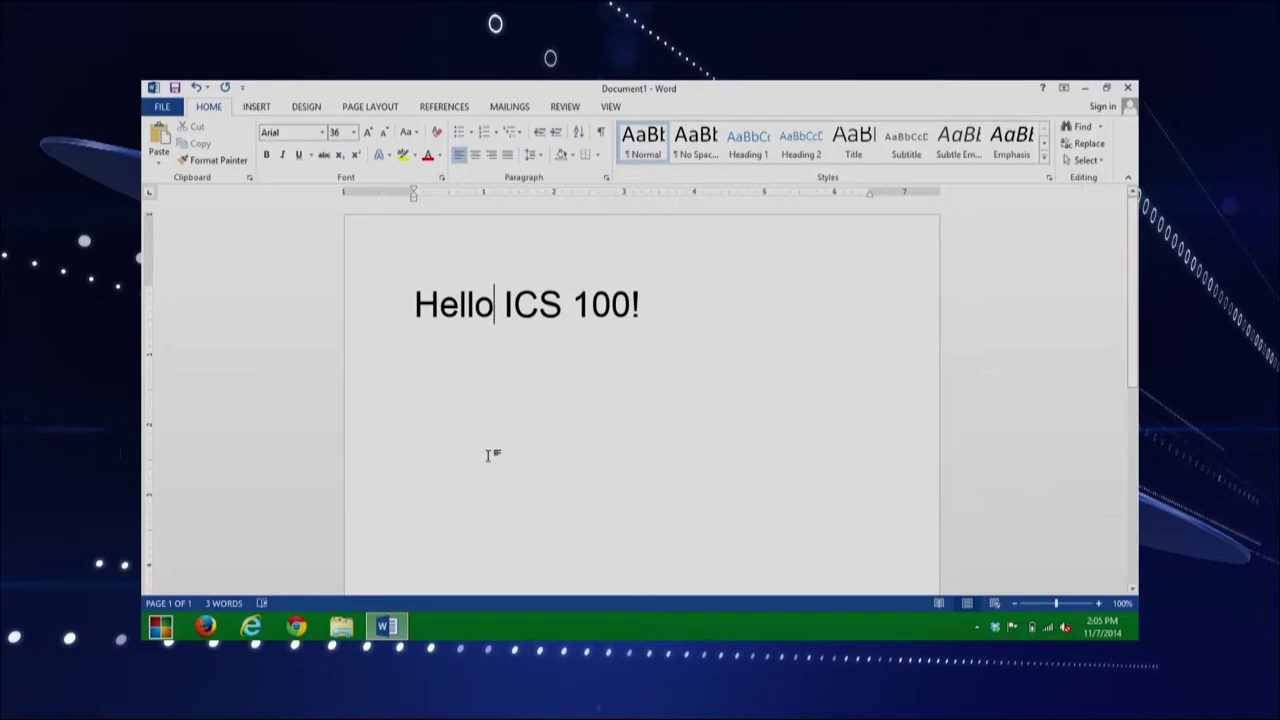
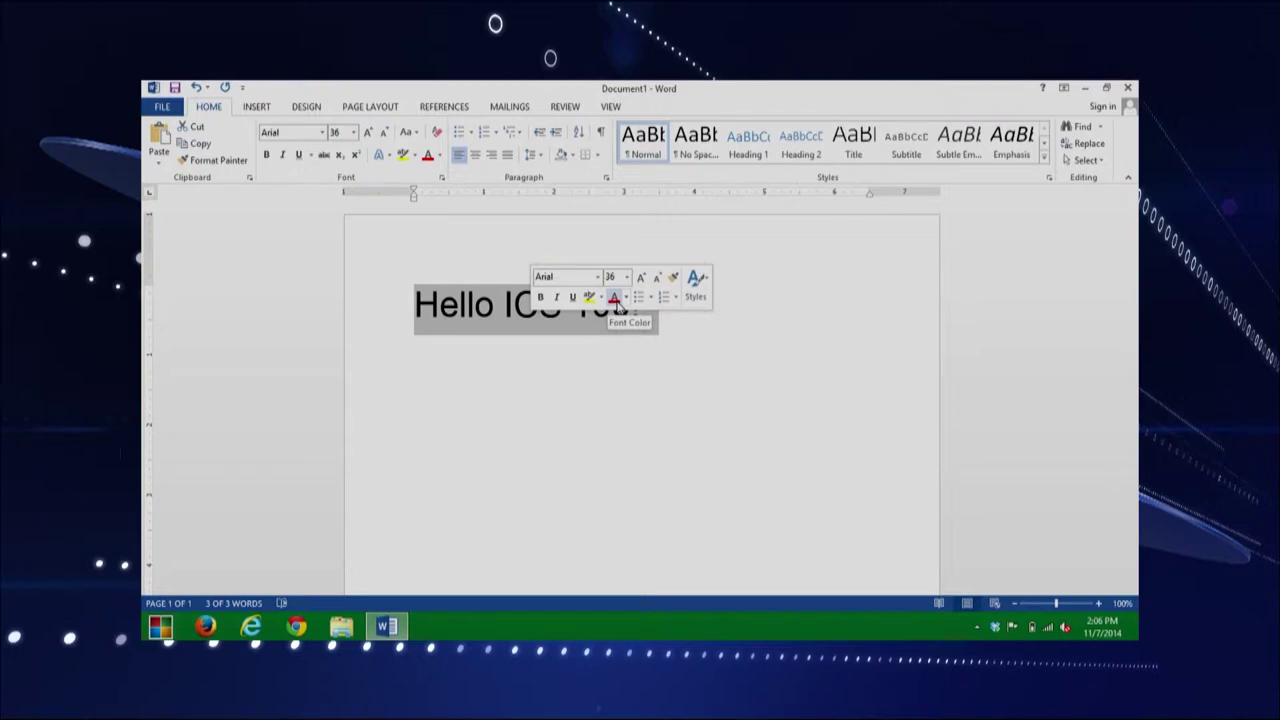
Apply the red font color to the "Hello ICS 100!" line and accept that red in the additional colors dialog
{"action": "left_click", "coordinate": [615, 300]}
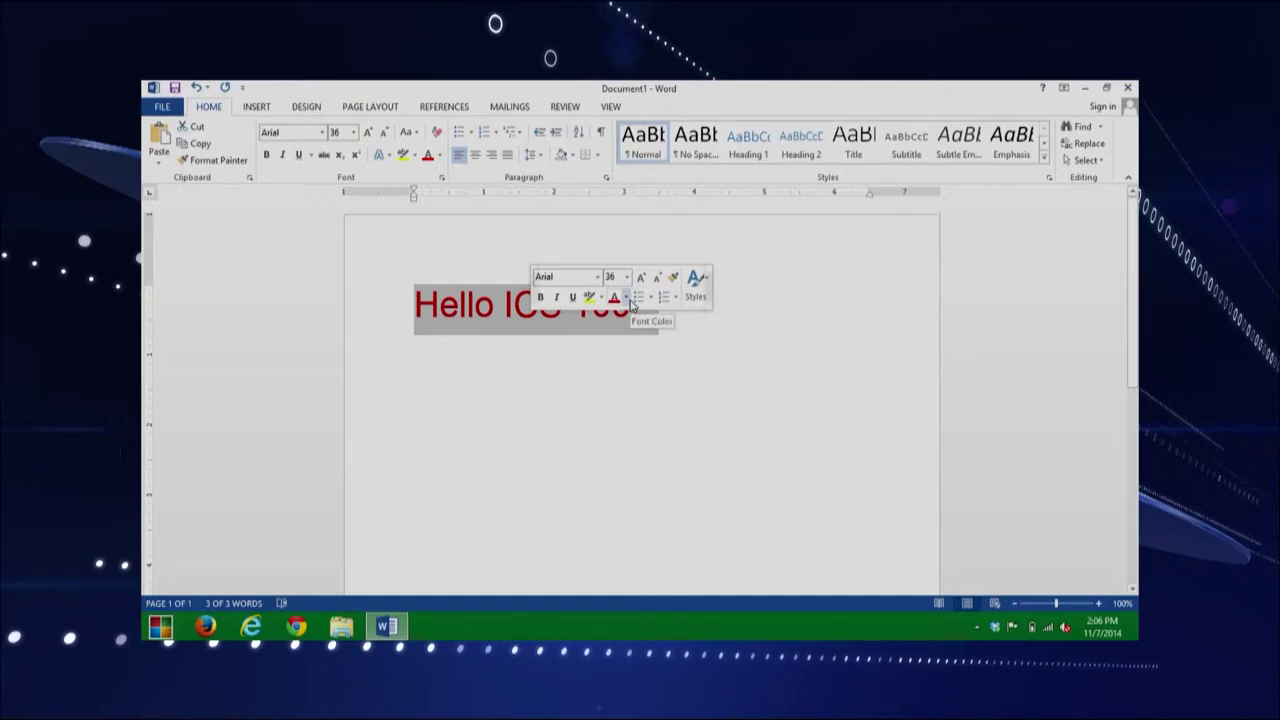
{"action": "left_click", "coordinate": [626, 299]}
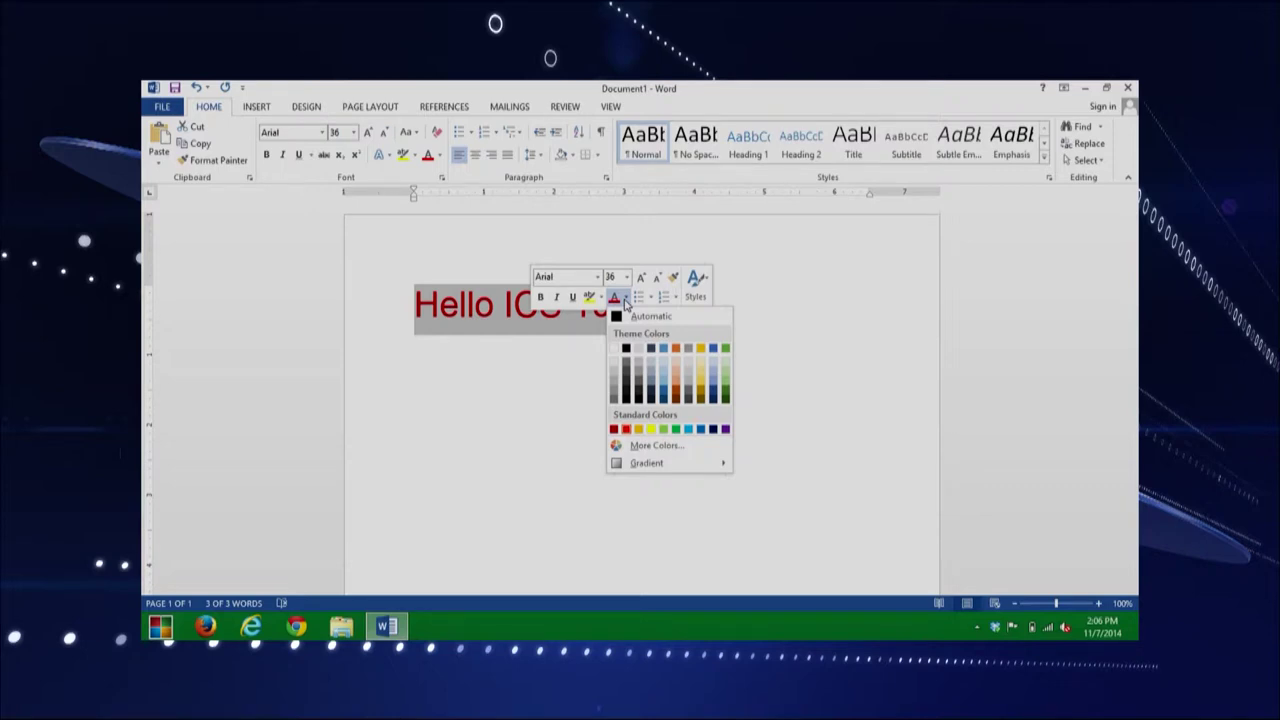
{"action": "left_click", "coordinate": [679, 447]}
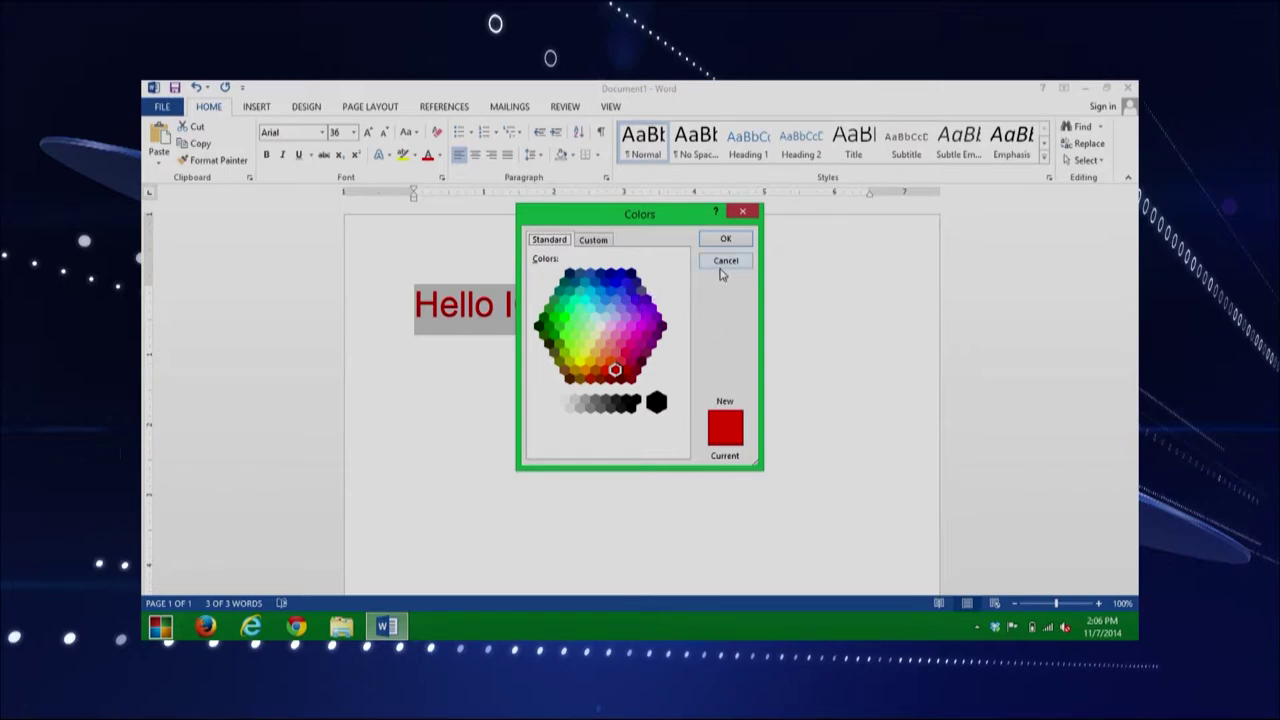
{"action": "left_click", "coordinate": [735, 240]}
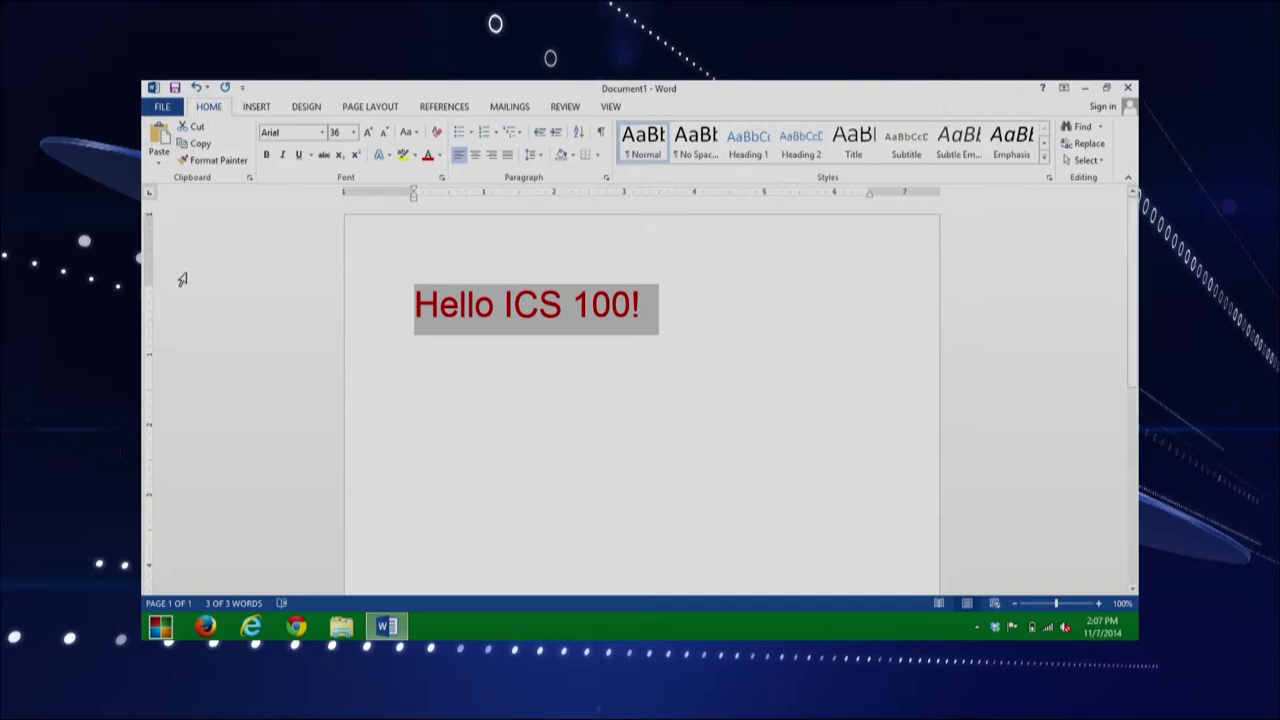
{"action": "left_click", "coordinate": [696, 385]}
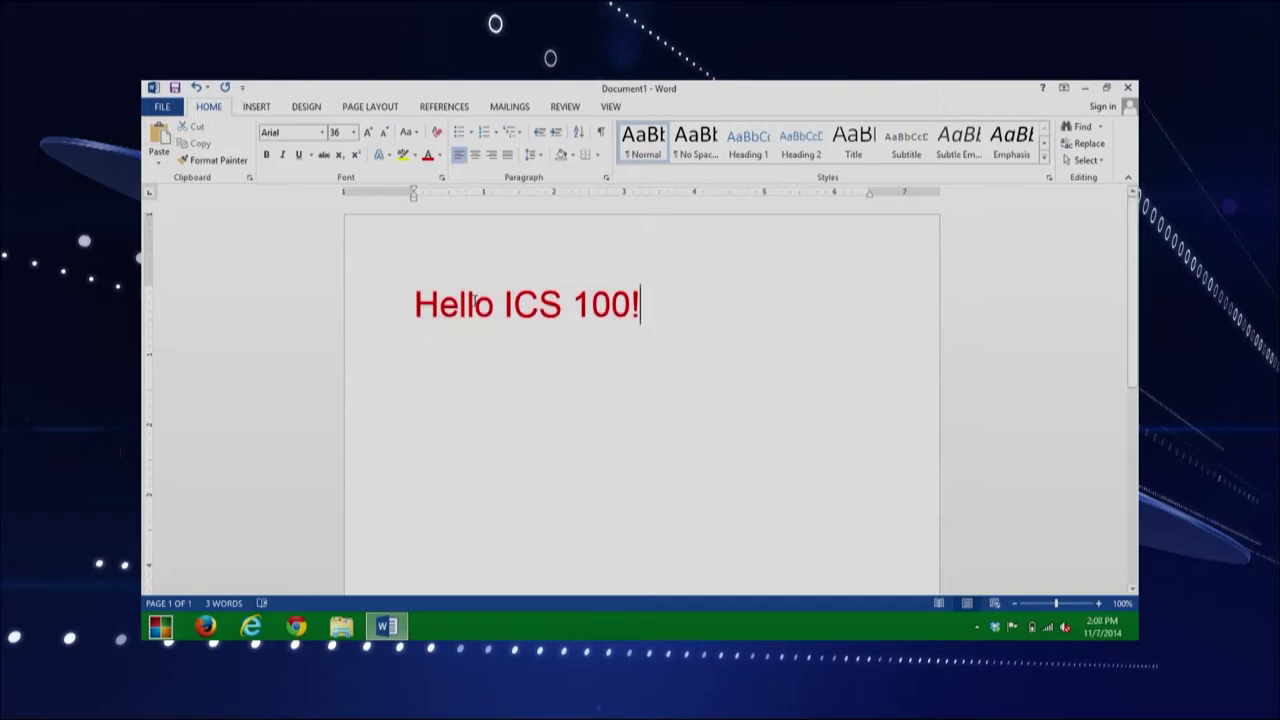
Try center and right alignment on the "Hello ICS 100!" line and settle on justified alignment
{"action": "left_click", "coordinate": [419, 303]}
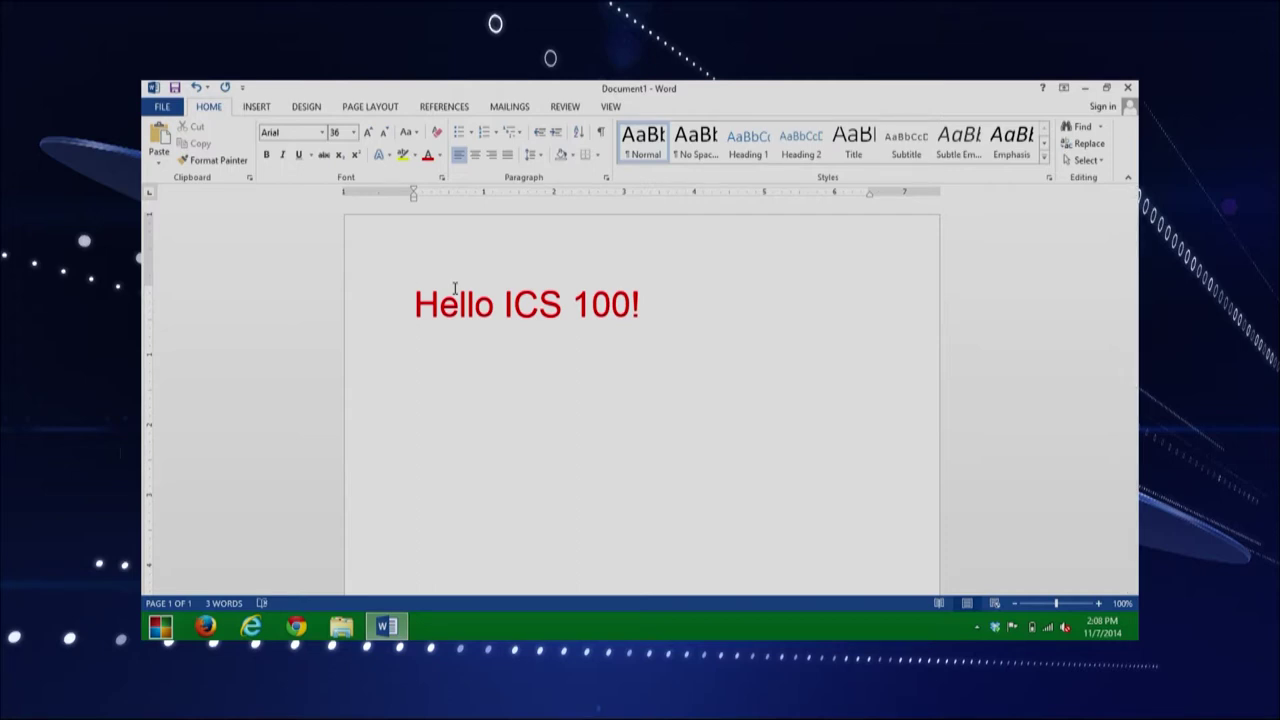
{"action": "left_click", "coordinate": [478, 157]}
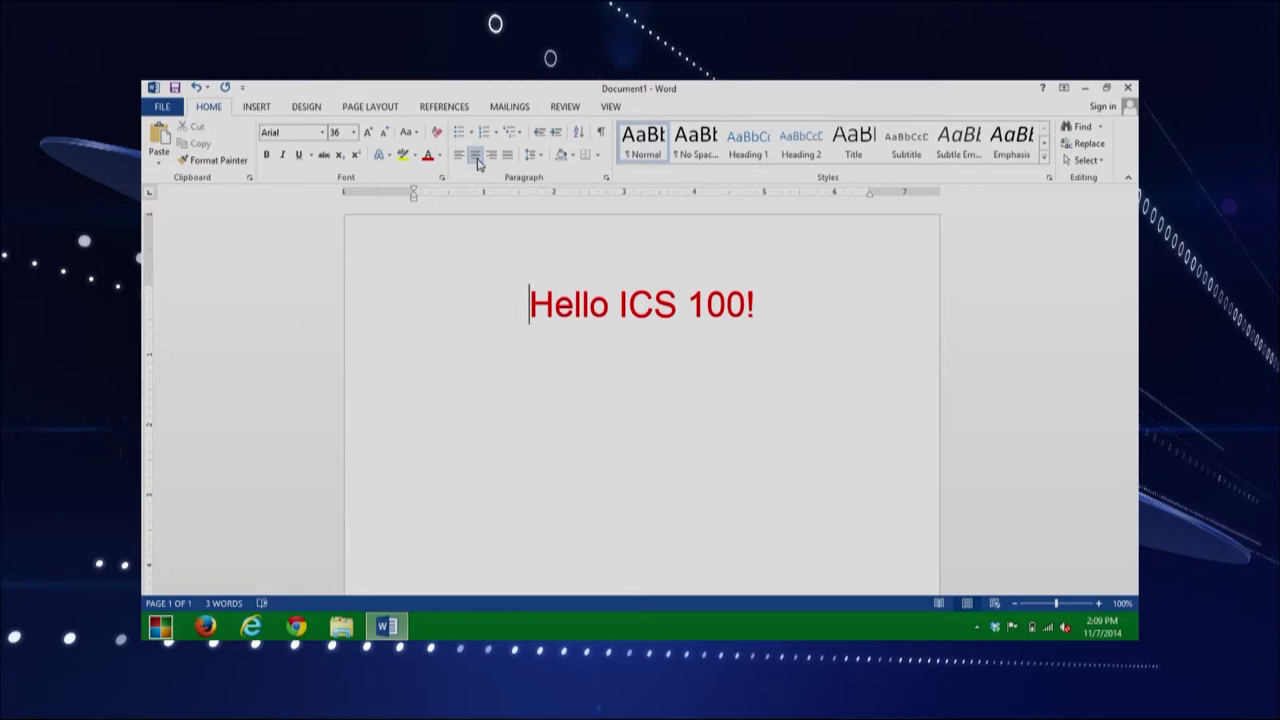
{"action": "left_click", "coordinate": [490, 160]}
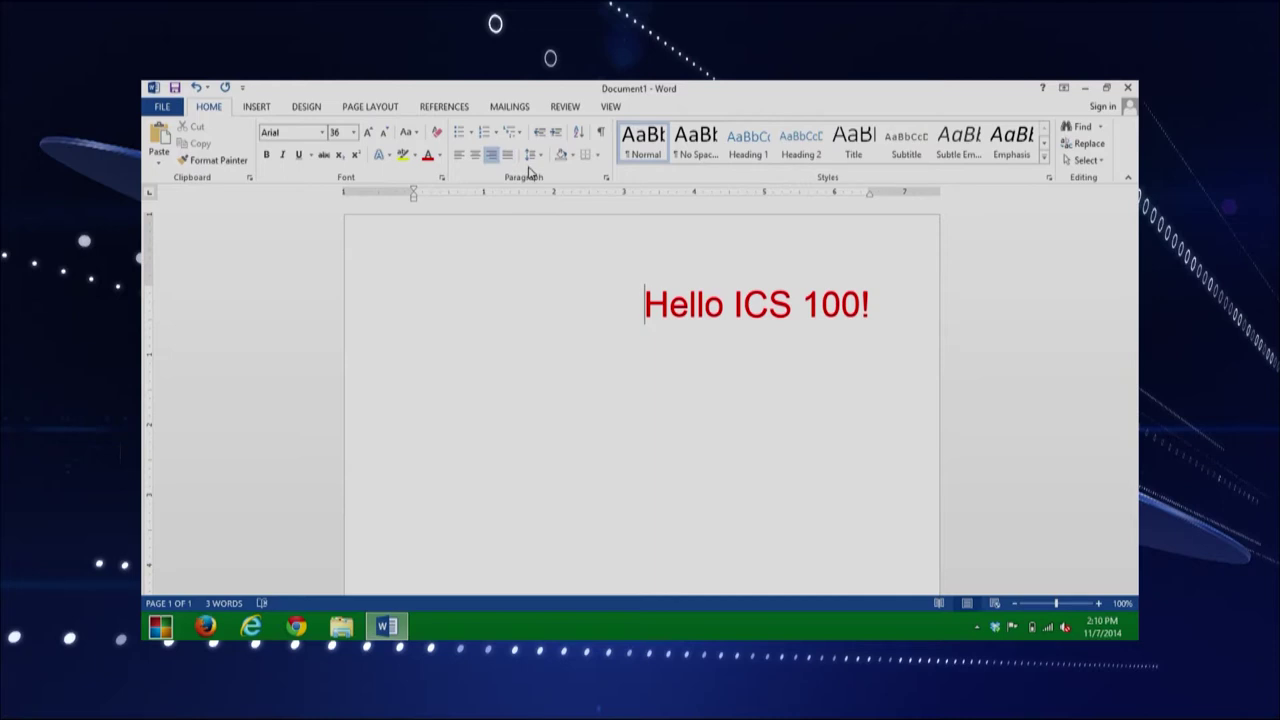
{"action": "left_click", "coordinate": [508, 155]}
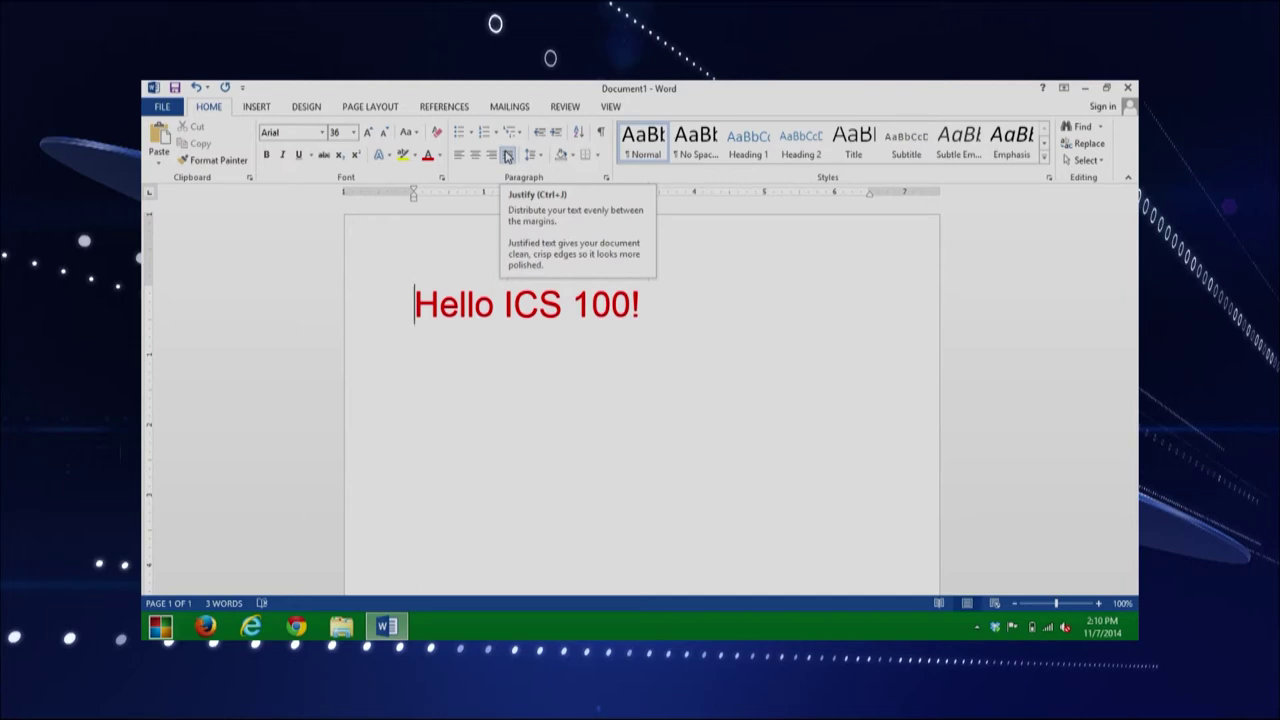
{"action": "left_click", "coordinate": [507, 155]}
{"action": "left_click", "coordinate": [520, 360]}
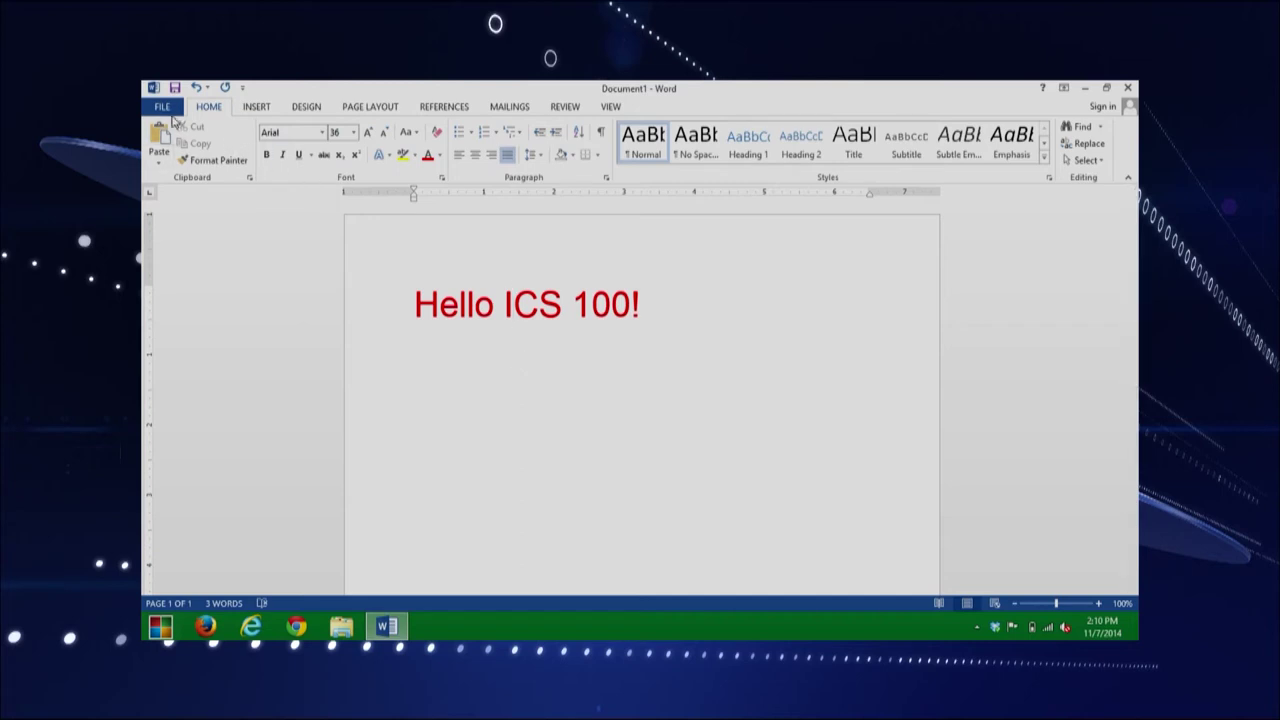
Open the document's export options to view the PDF/XPS creation choice
{"action": "left_click", "coordinate": [170, 107]}
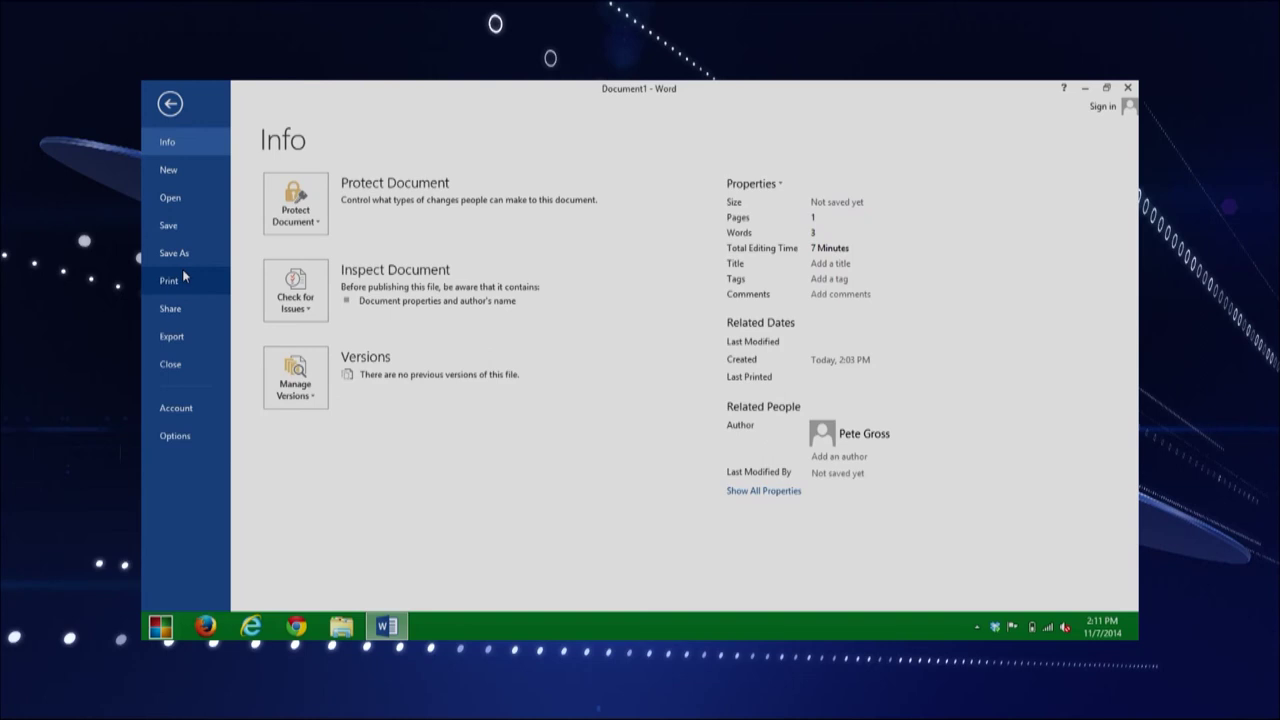
{"action": "left_click", "coordinate": [158, 345]}
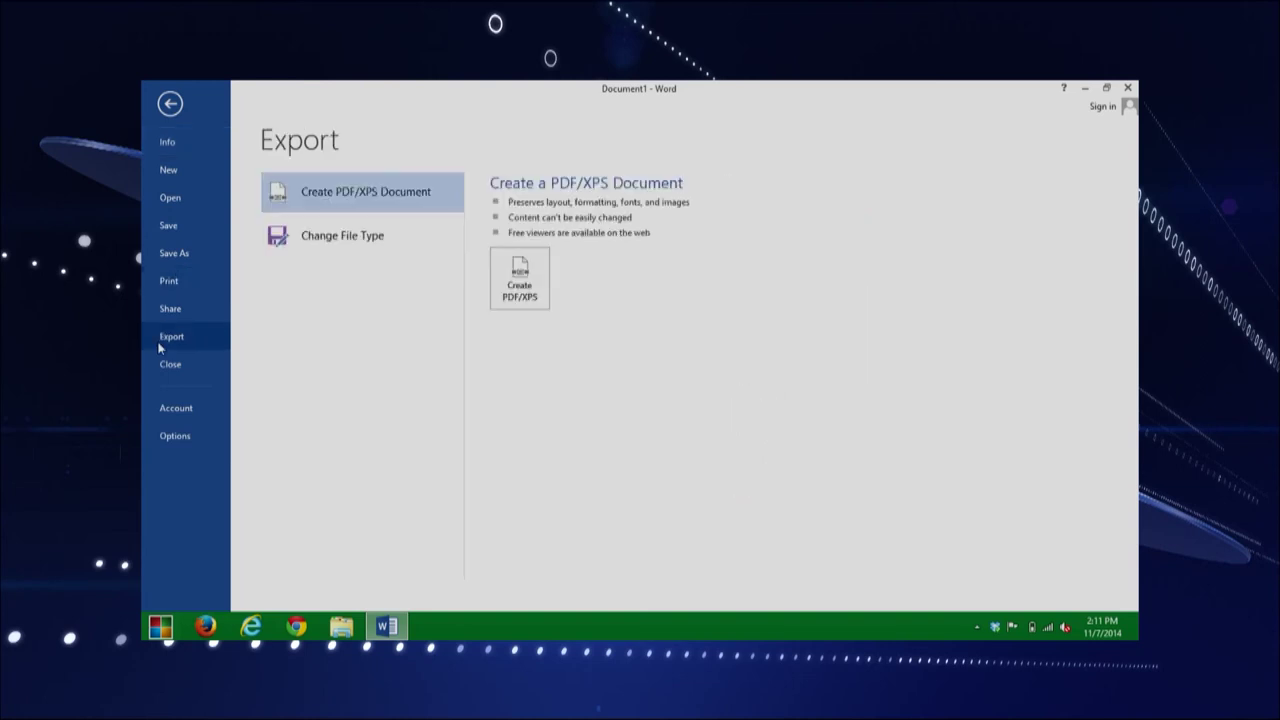